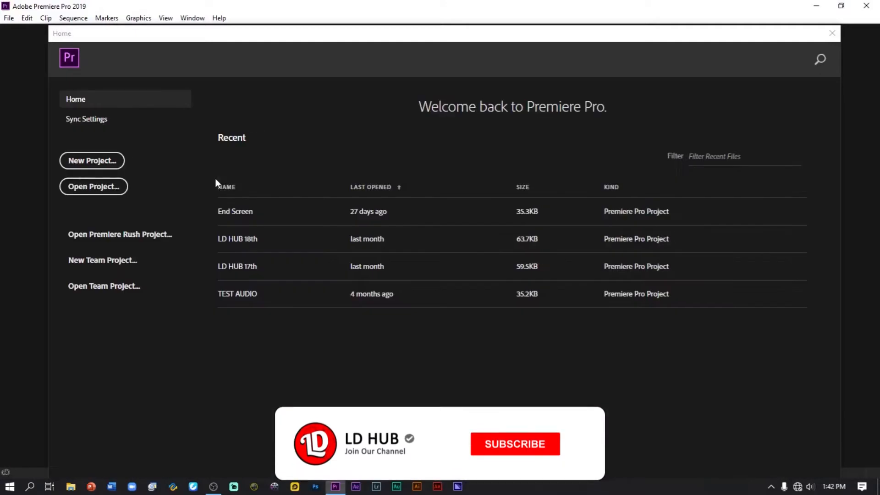
Step: Create a new project named End Screen_1 with the Desktop as its location
left_click(102, 166)
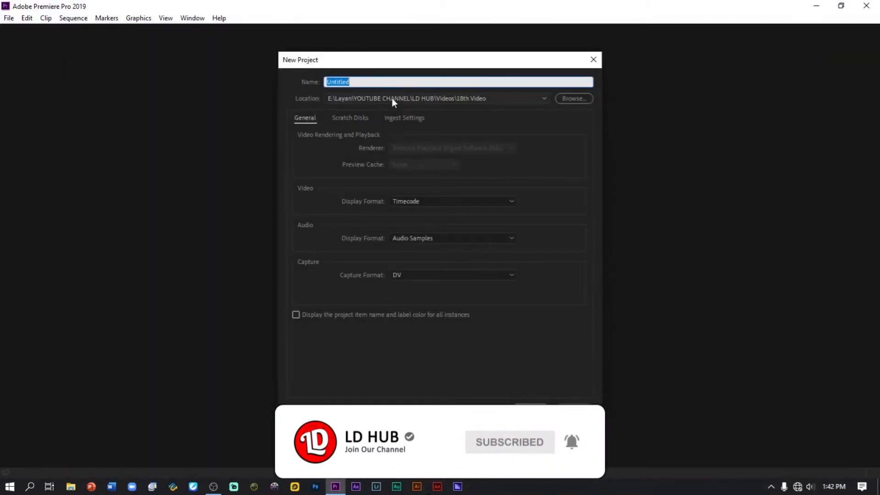
type("End")
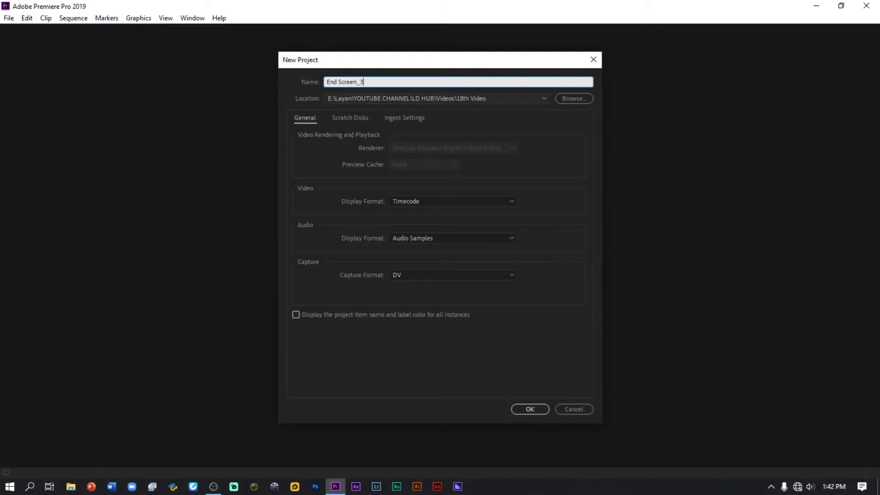
type("Screen_3")
left_click(573, 98)
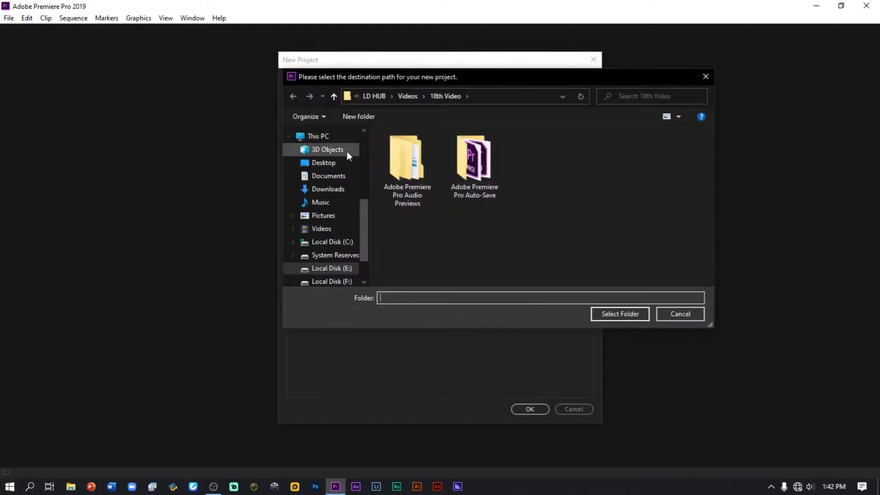
left_click(339, 163)
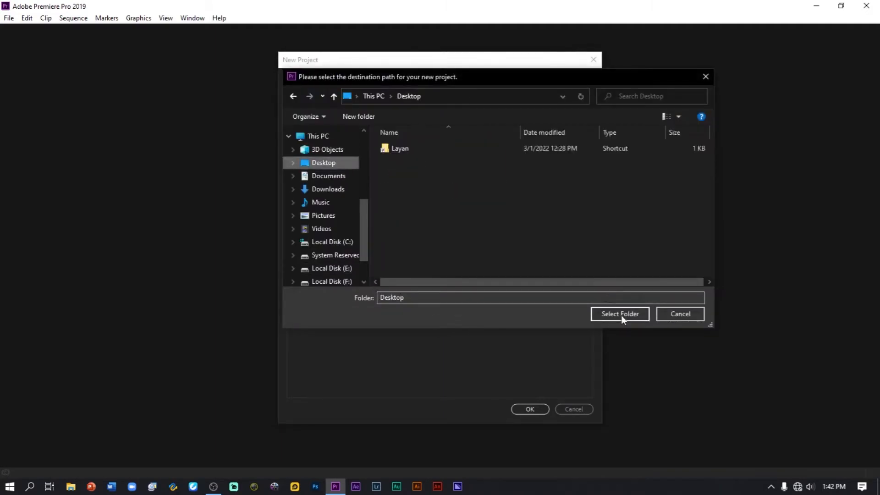
left_click(621, 314)
left_click(365, 82)
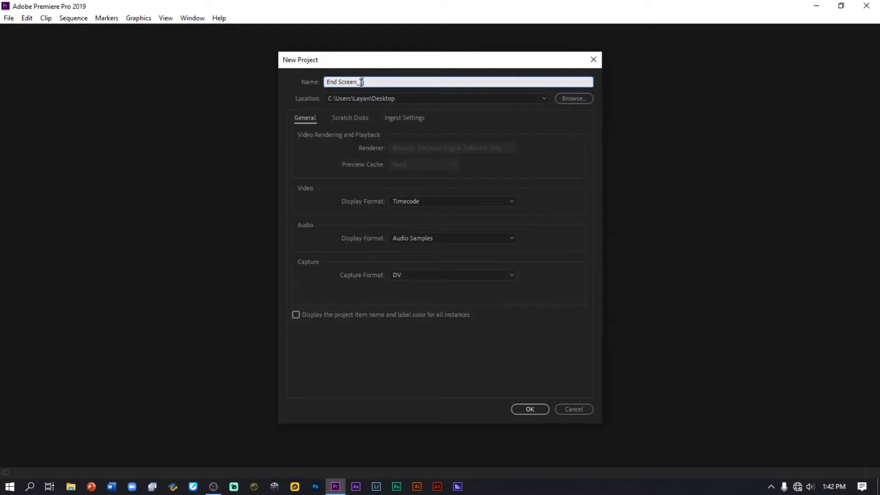
type("1")
left_click(531, 410)
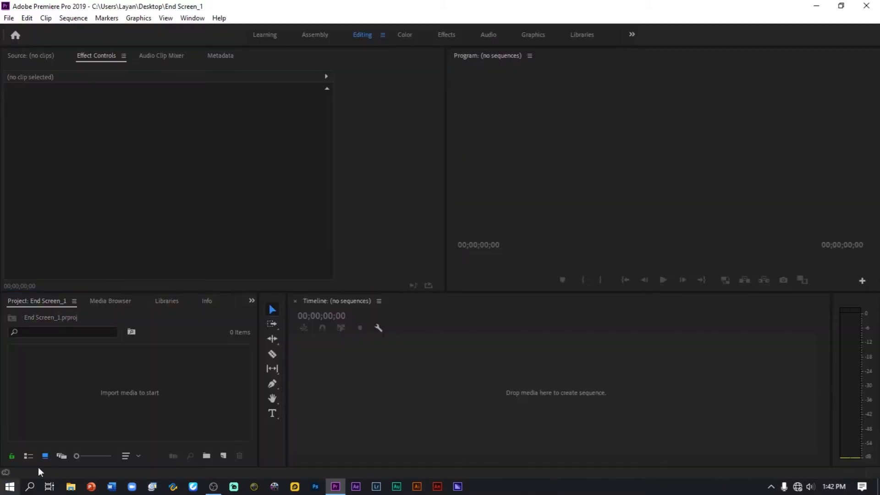
Step: Import the dream_home-wallpaper-1920x1080 image and the Tell Me That I Can't (Instrumental) MP3 from the Desktop
double_click(210, 374)
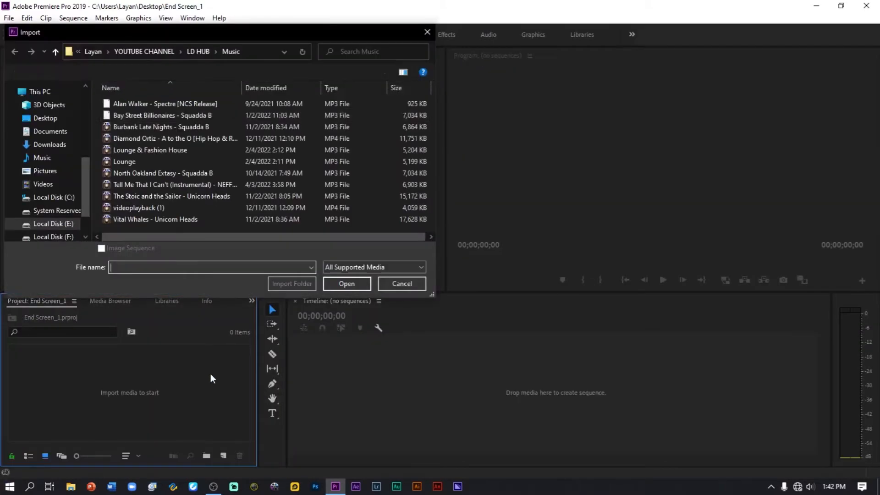
left_click(48, 119)
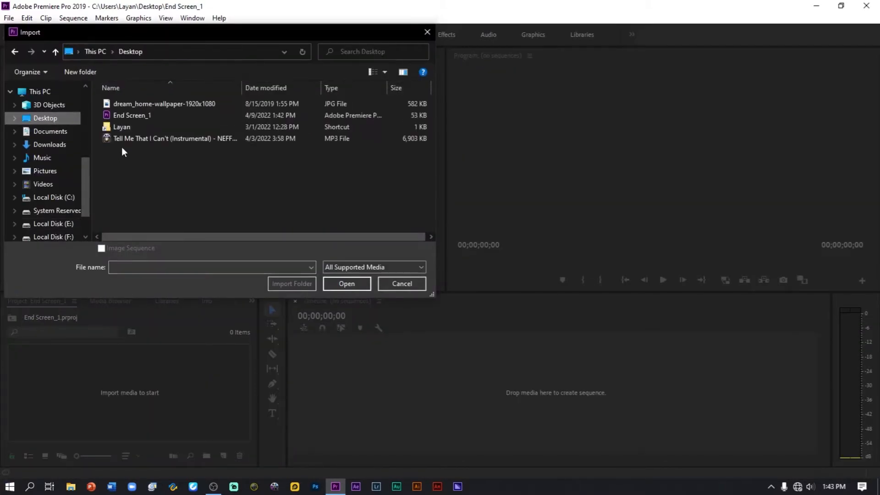
left_click(128, 105)
left_click(157, 144, "ctrl")
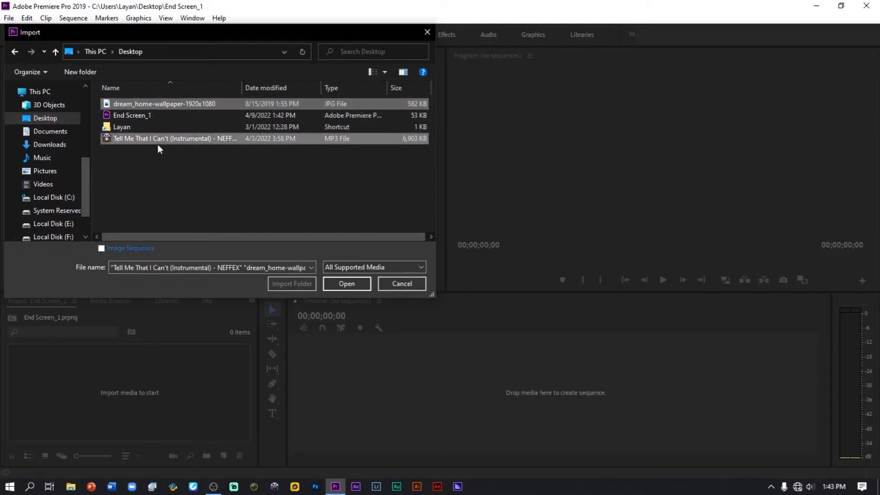
left_click(346, 283)
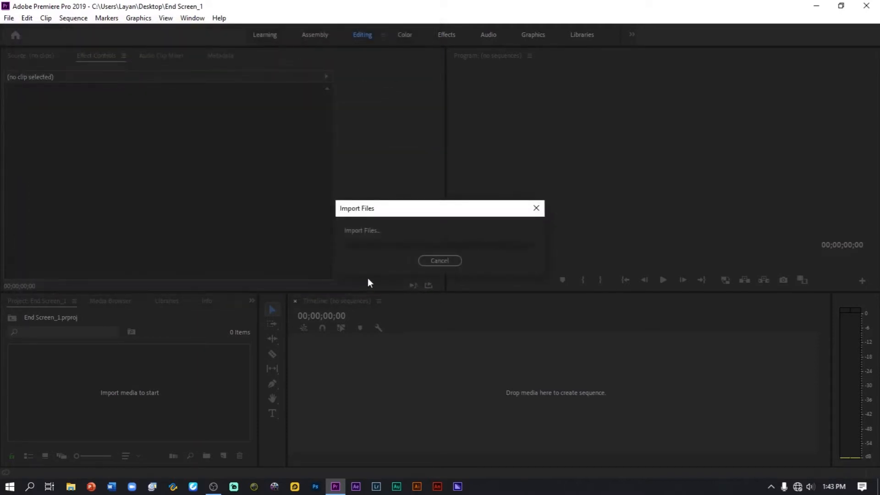
Step: Create a sequence from the dream_home-wallpaper-1920x1080 image, placing the clip at the start of track V1
left_click(150, 441)
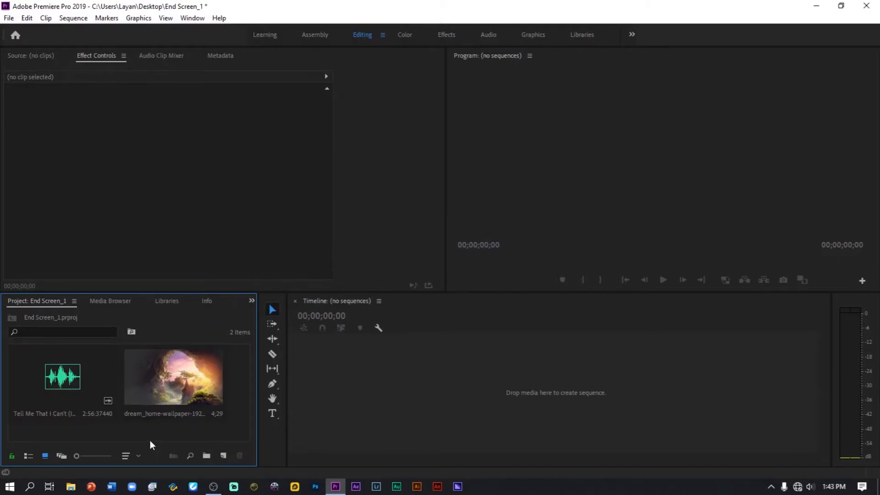
left_click(153, 395)
left_click_drag(139, 392, 340, 380)
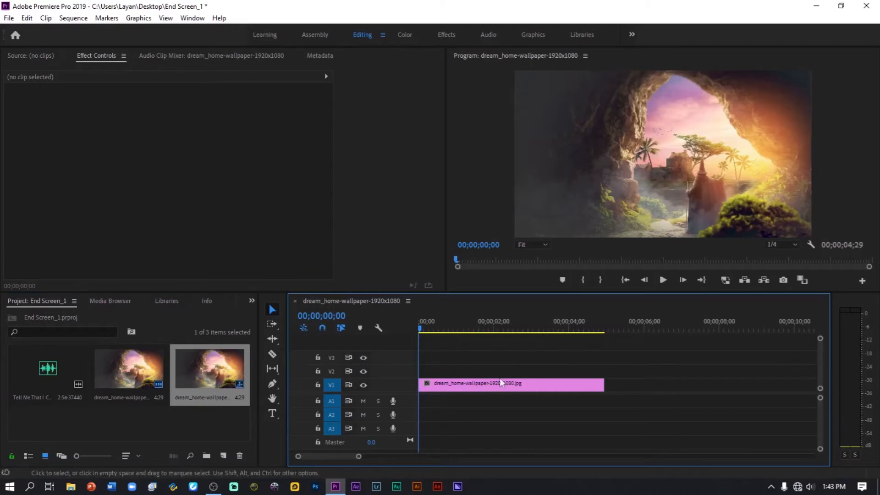
Step: Move the playhead to 00;00;20;00 and extend the wallpaper clip's end to it
left_click(327, 315)
left_click(337, 316)
left_click_drag(336, 315, 329, 318)
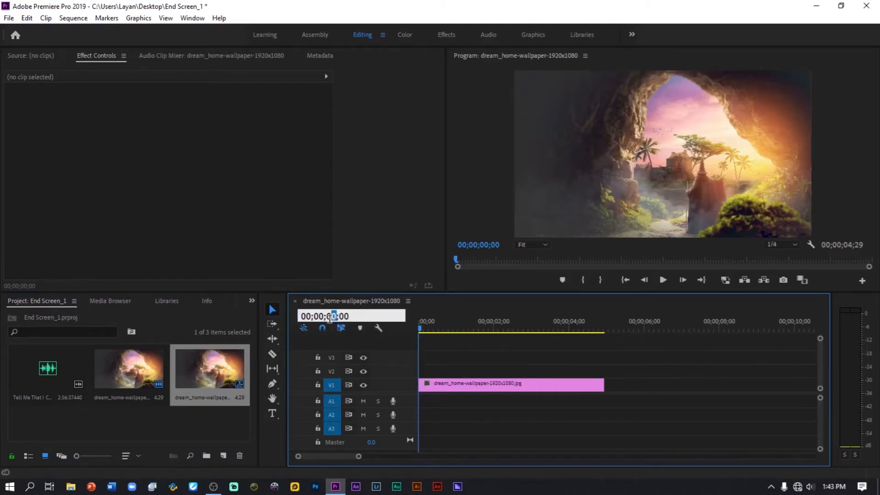
type("20")
key("Return")
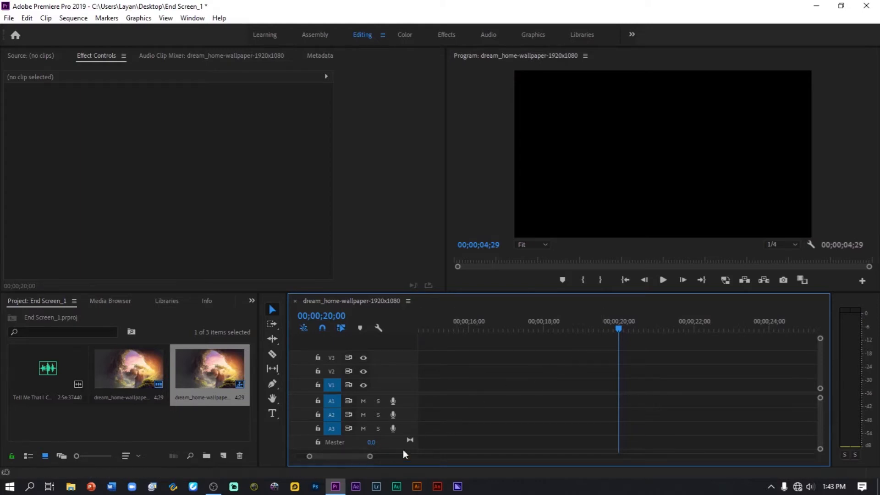
key("minus")
key("minus")
key("minus")
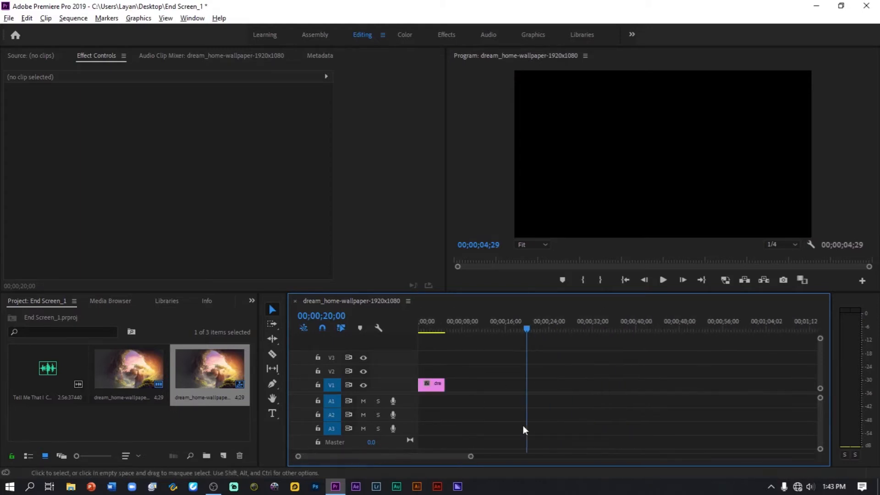
left_click(438, 386)
left_click_drag(450, 386, 526, 393)
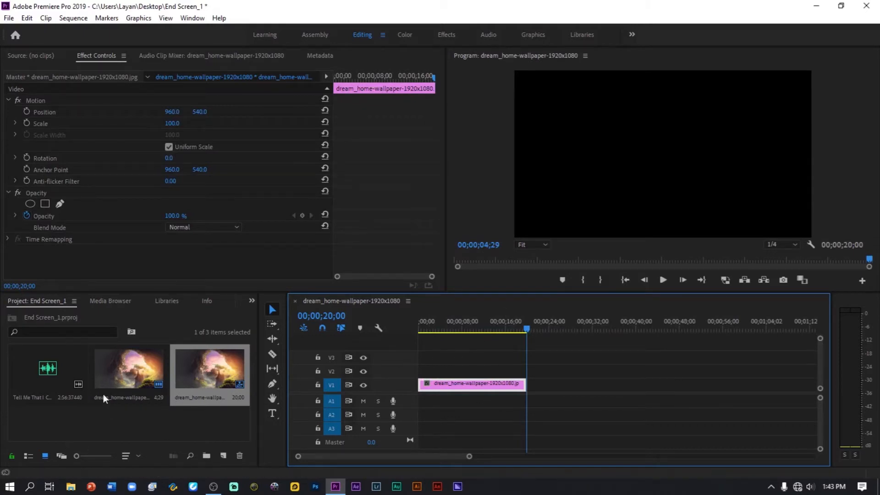
Step: Add the Tell Me That I Can't music at the start of track A1 and move the playhead to 00;01;01;02
left_click_drag(66, 380, 422, 406)
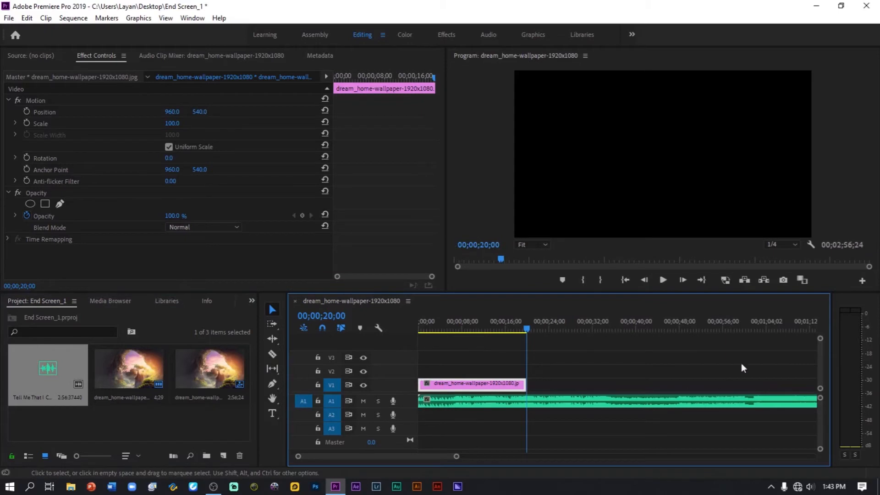
left_click_drag(747, 321, 751, 328)
key("space")
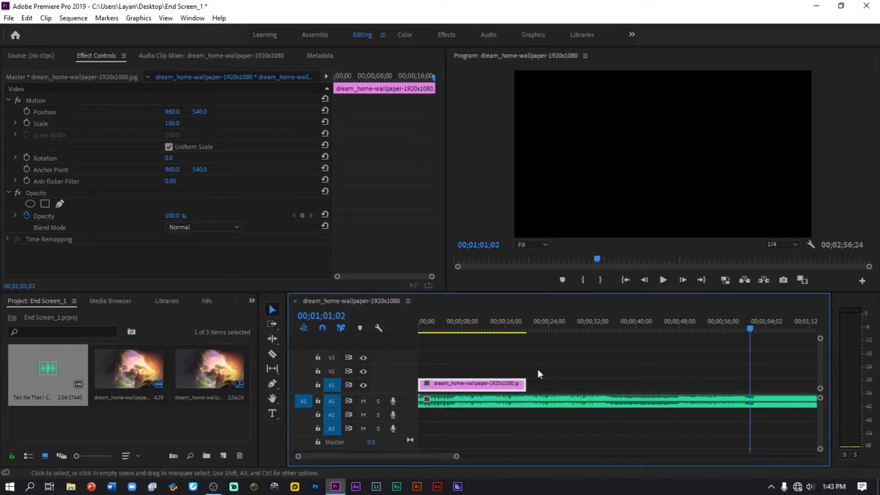
Step: Cut away the music before 00;01;01;02 and move the remaining part to the start of track A1
left_click(273, 354)
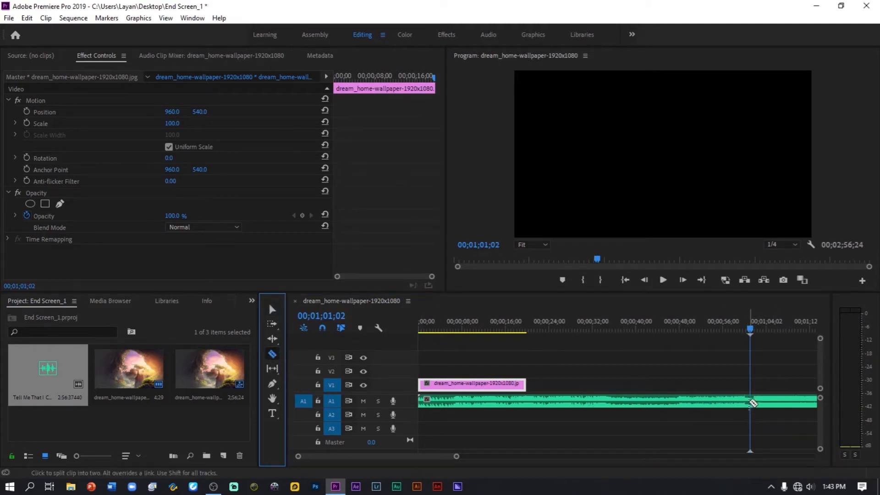
left_click(752, 401)
key("v")
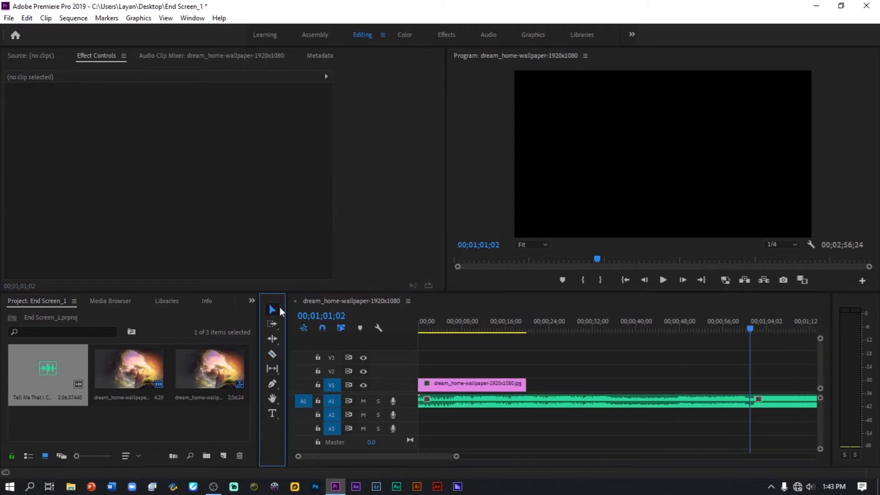
left_click(604, 403)
key("Delete")
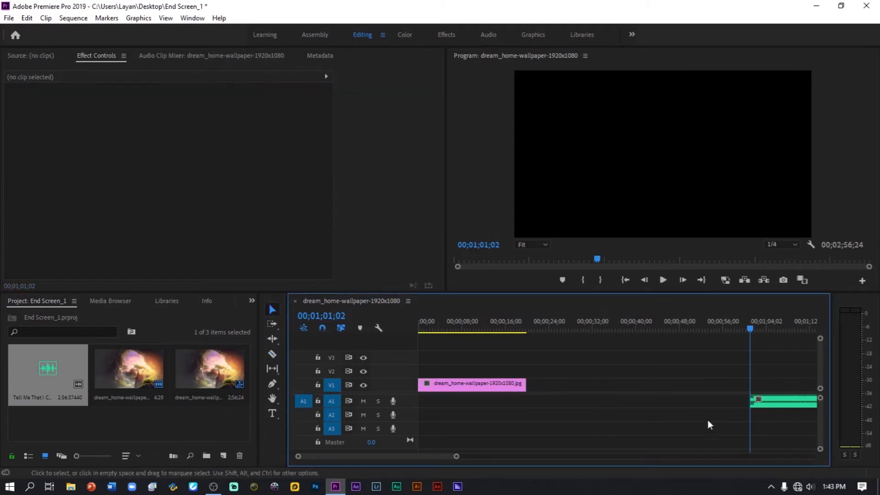
left_click_drag(782, 408, 455, 405)
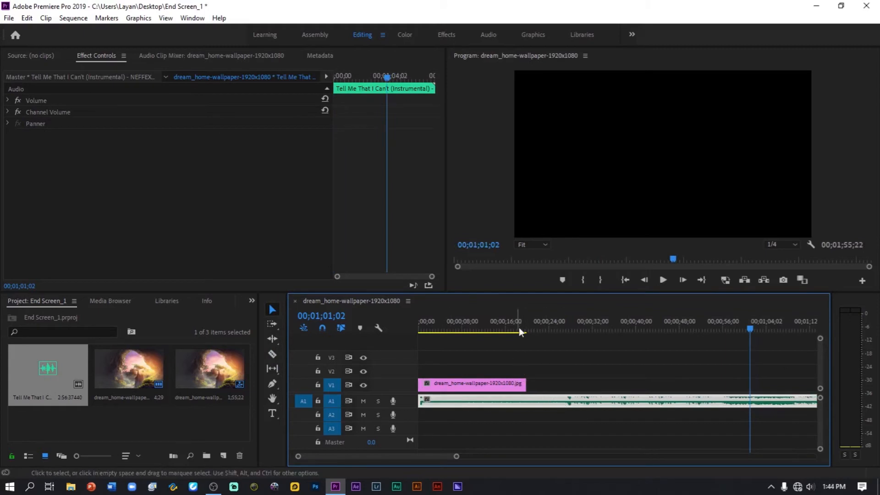
Step: Split the music at the wallpaper clip's end, 00;00;20;00, and delete the excess after it
left_click_drag(519, 328, 527, 327)
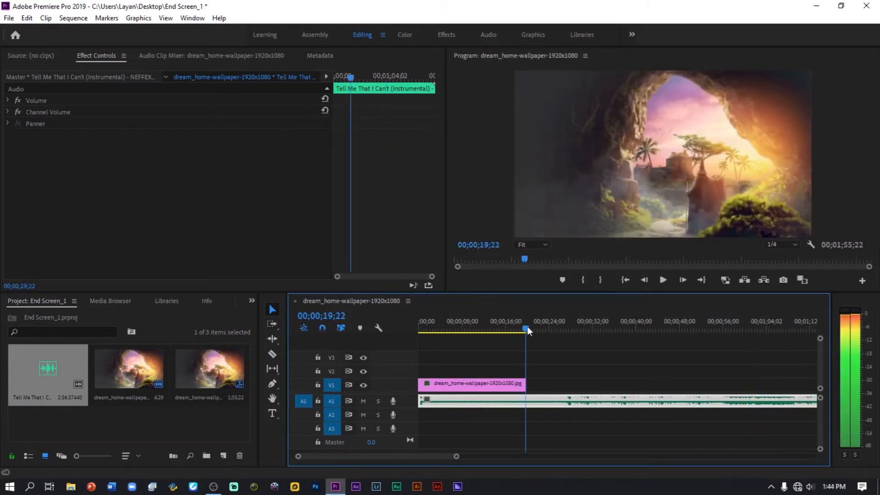
left_click_drag(527, 326, 528, 328)
key("equal")
key("equal")
key("equal")
key("equal")
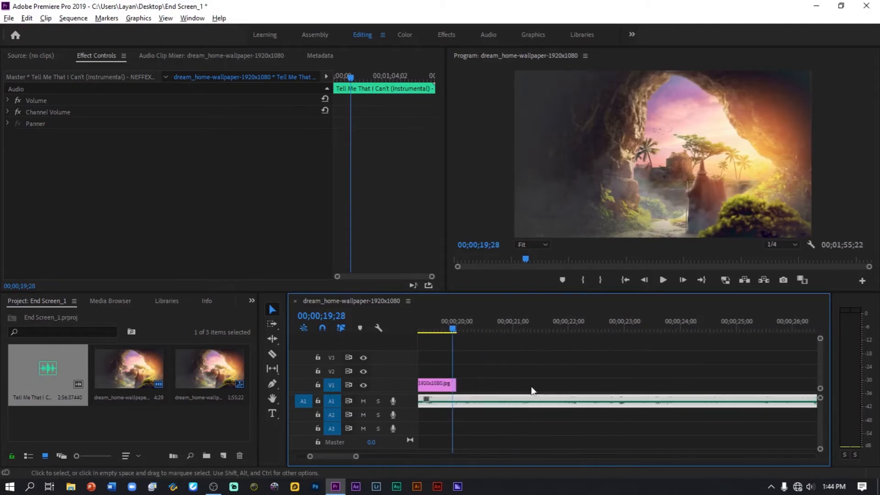
left_click_drag(453, 326, 456, 328)
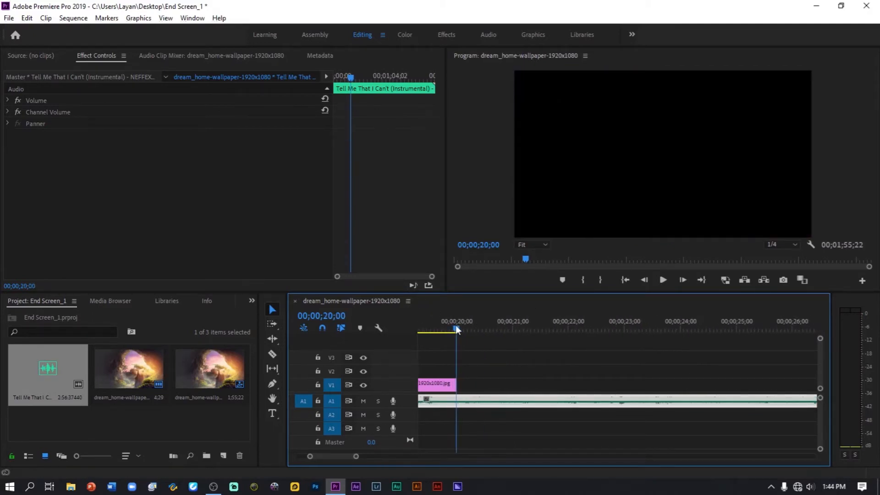
left_click(272, 354)
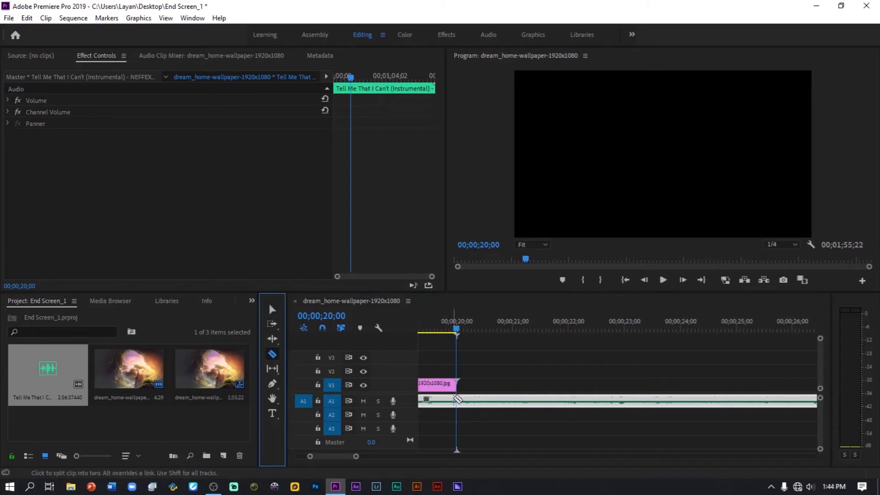
left_click(456, 400)
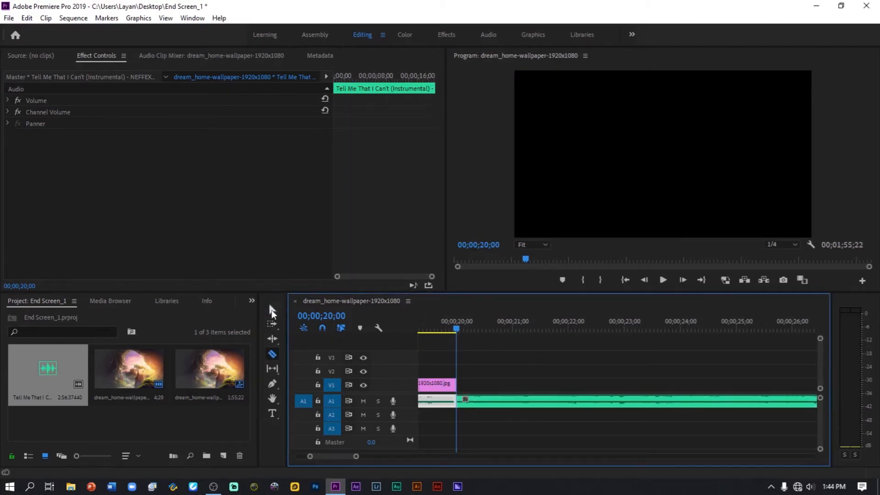
left_click(272, 310)
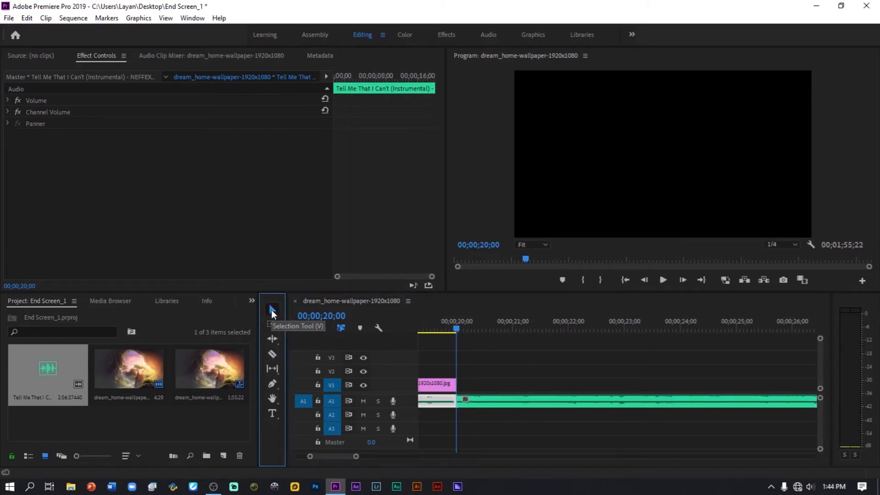
left_click(626, 403)
key("Delete")
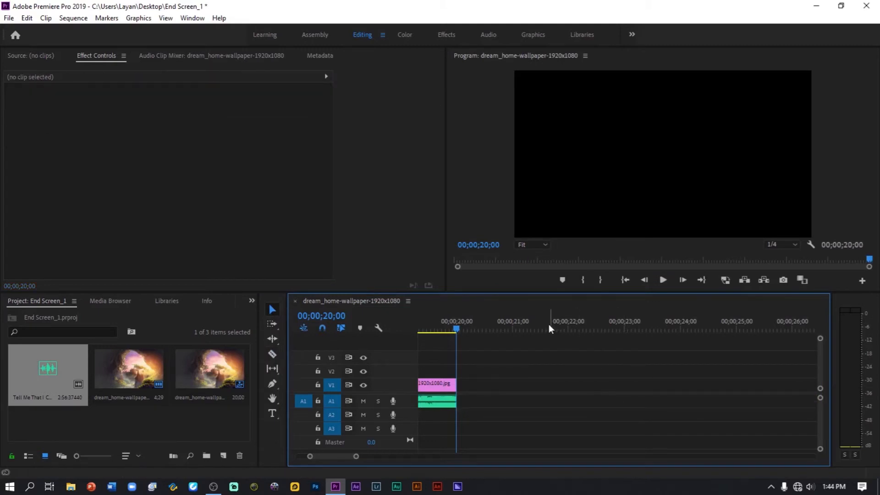
Step: Play the opening of the sequence from the start to check the image and trimmed music
left_click_drag(334, 457, 311, 457)
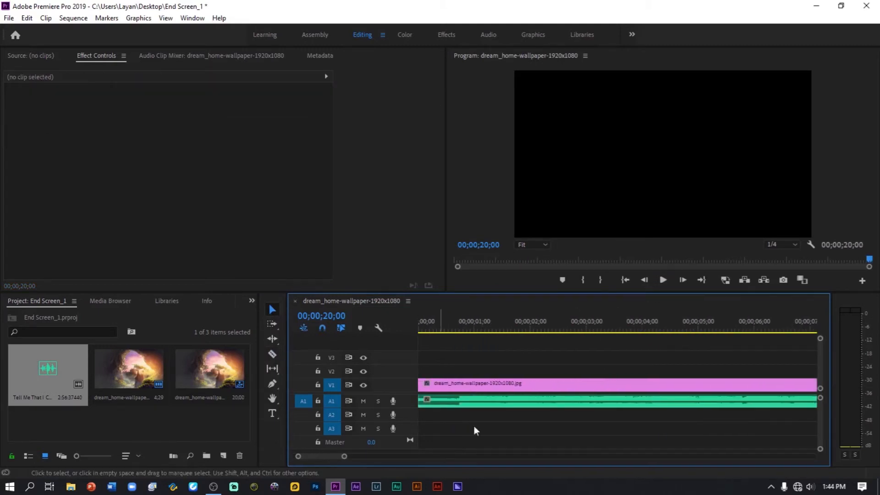
key("minus")
key("minus")
key("minus")
key("minus")
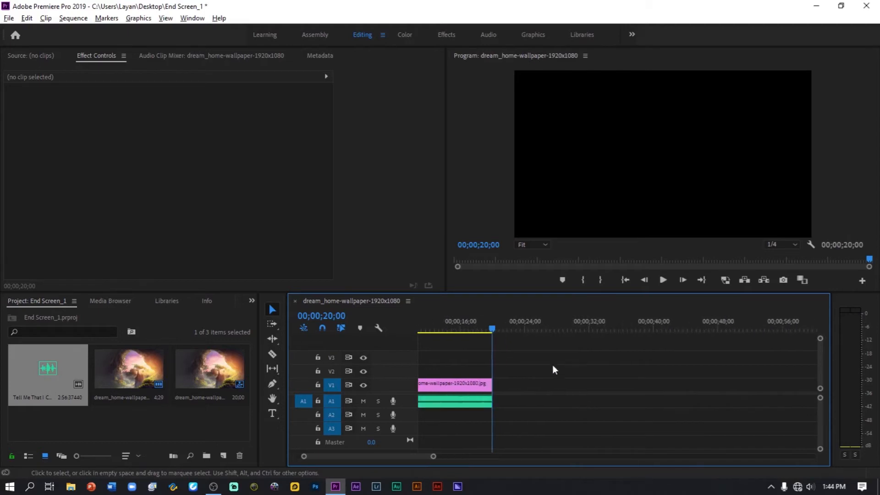
left_click_drag(408, 458, 389, 458)
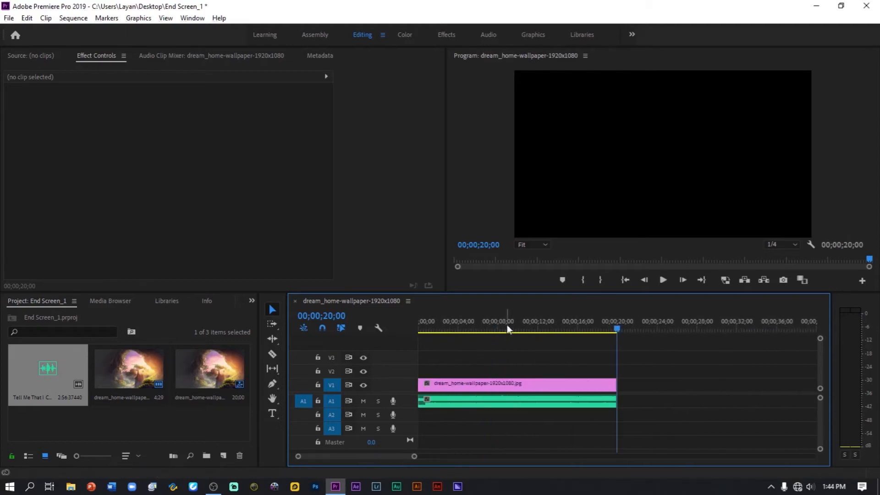
left_click_drag(508, 328, 367, 323)
key("space")
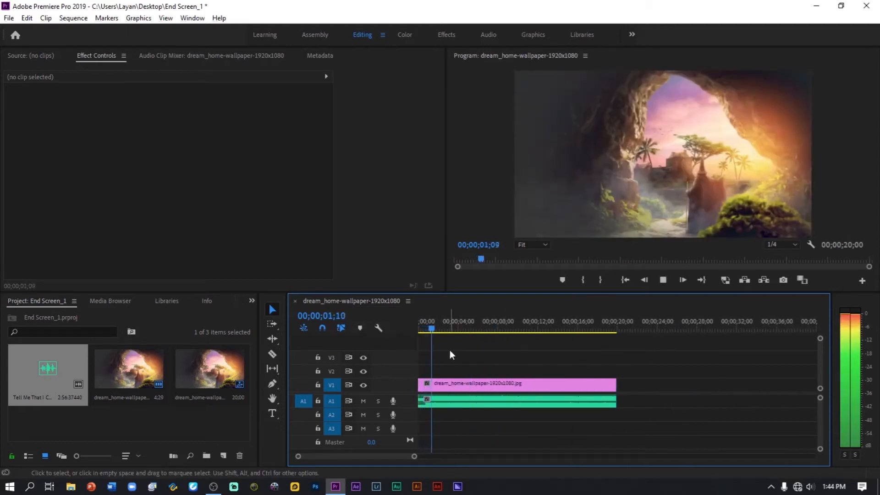
key("space")
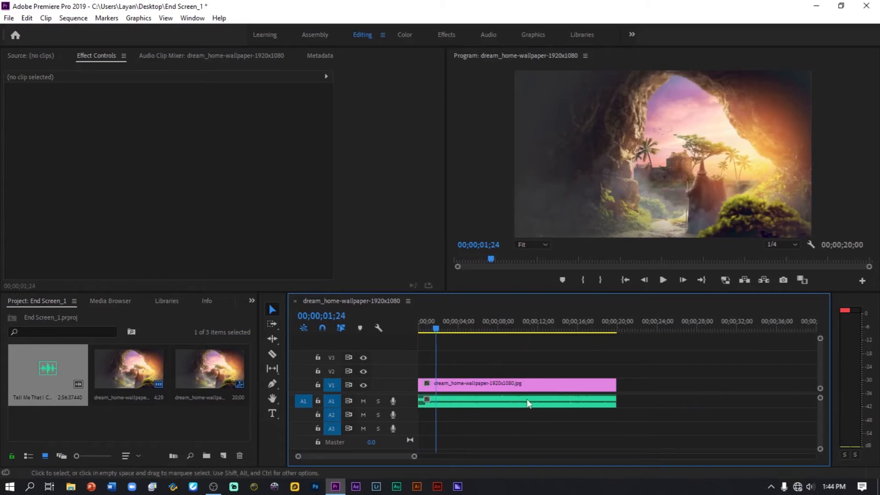
left_click_drag(421, 405, 422, 406)
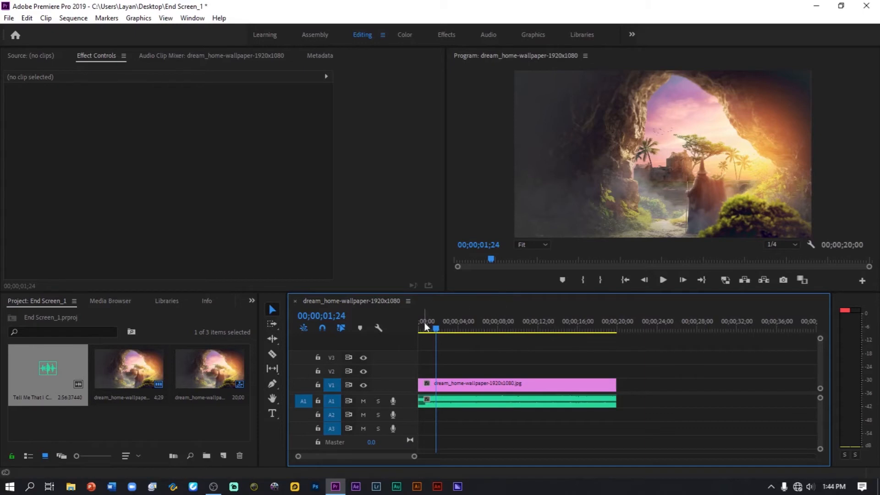
Step: Apply the clk Camera Shake 10 min preset from the effect presets to the wallpaper clip on track V1
left_click(250, 302)
left_click(271, 365)
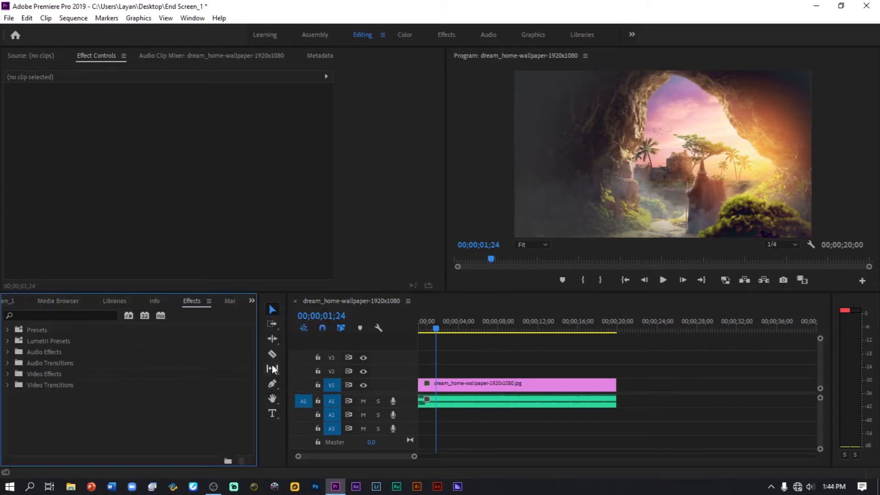
left_click(7, 330)
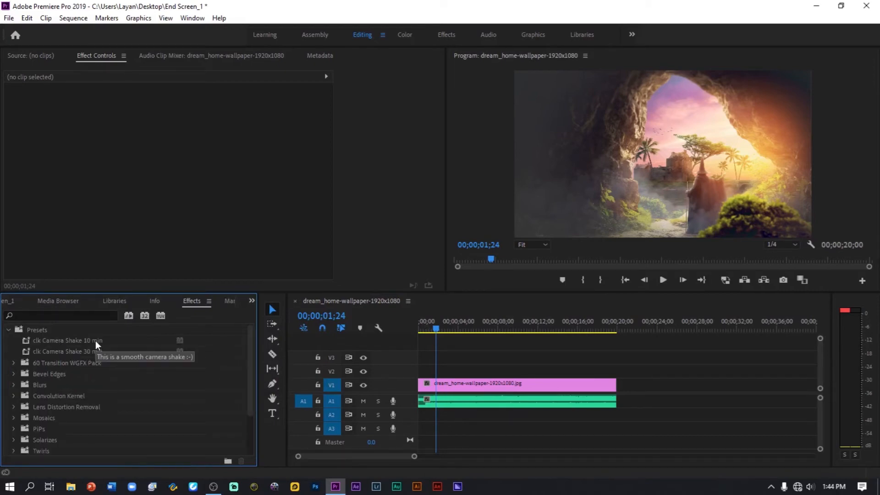
left_click_drag(96, 340, 475, 384)
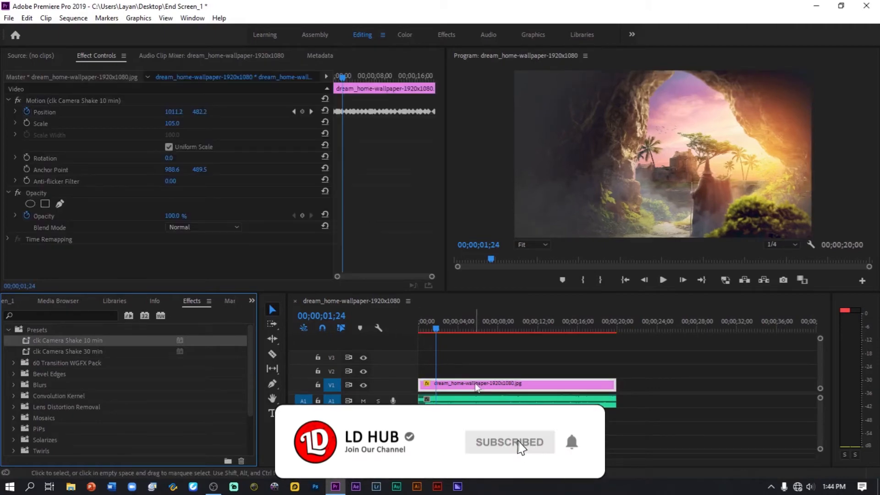
Step: Play the sequence from the start to check the camera shake, set the playback resolution to Full, and return the playhead to the beginning
left_click_drag(436, 329, 414, 331)
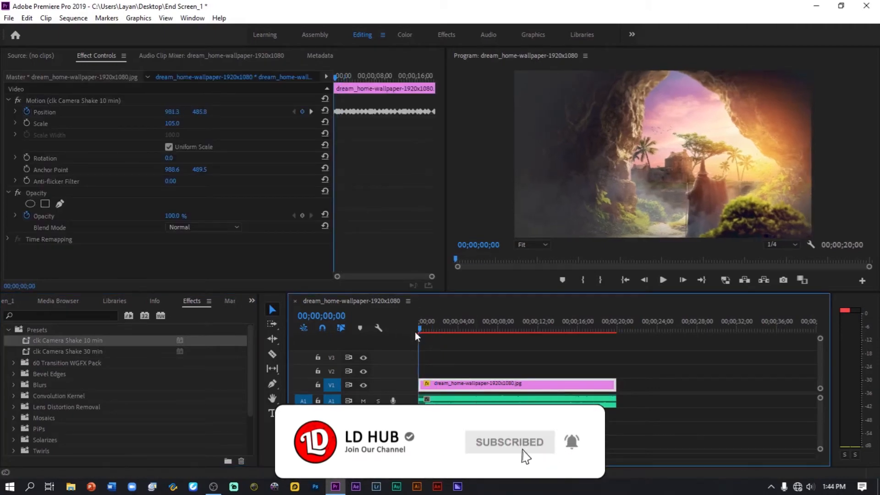
key("space")
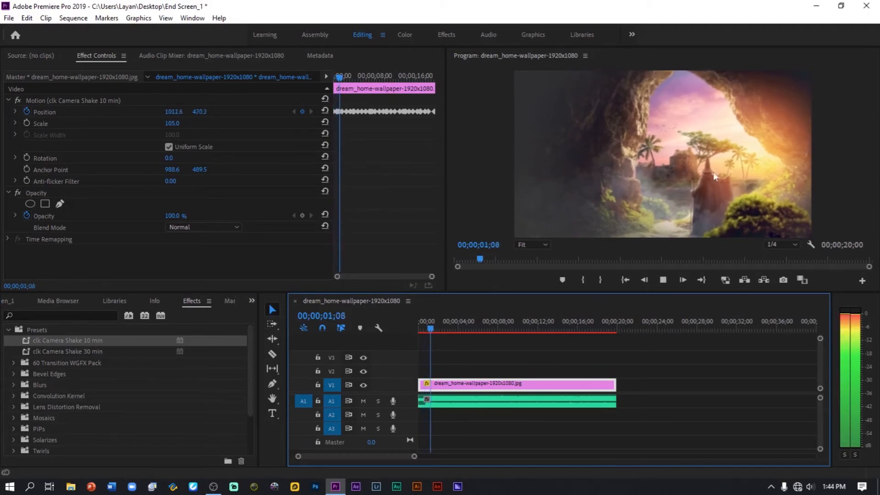
left_click(782, 241)
left_click(782, 255)
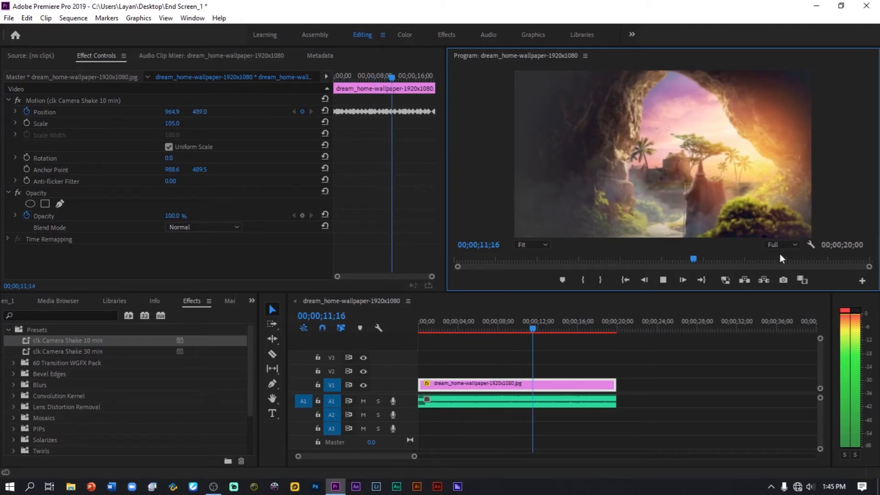
left_click_drag(551, 332, 565, 337)
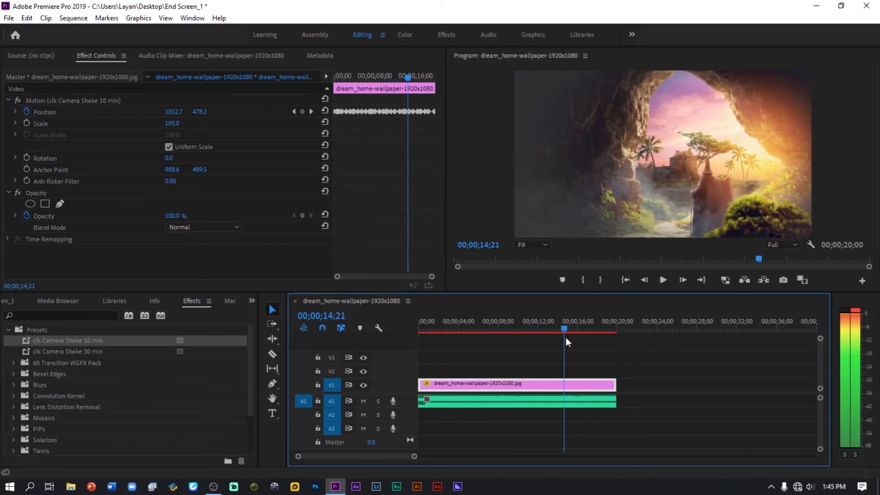
key("Home")
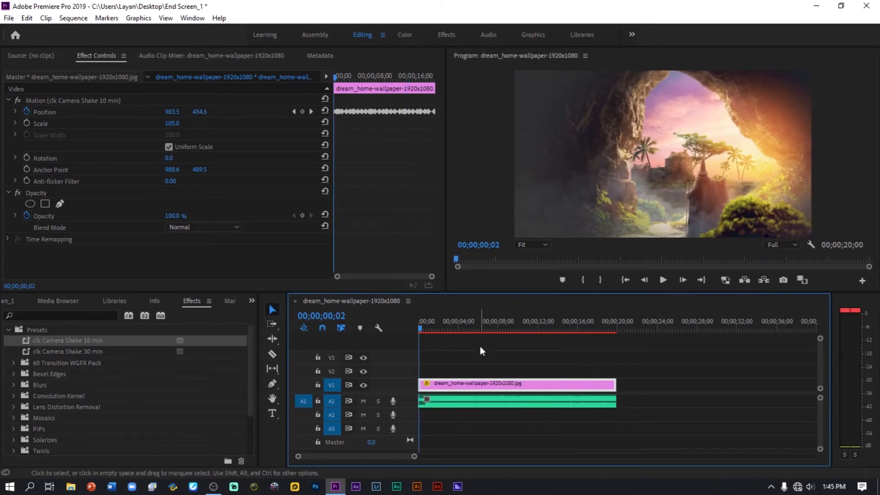
Step: Open the media export settings from the project and choose the YouTube 1080p Full HD preset
left_click(9, 302)
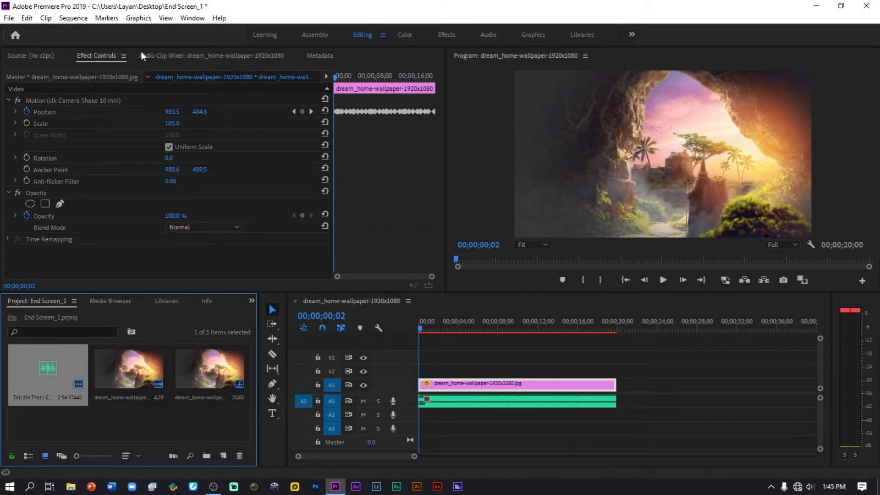
left_click(8, 18)
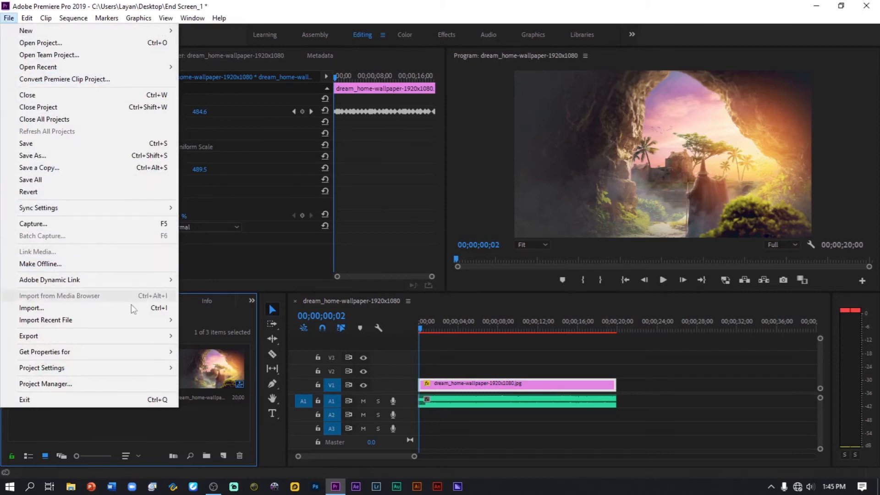
mouse_move(131, 339)
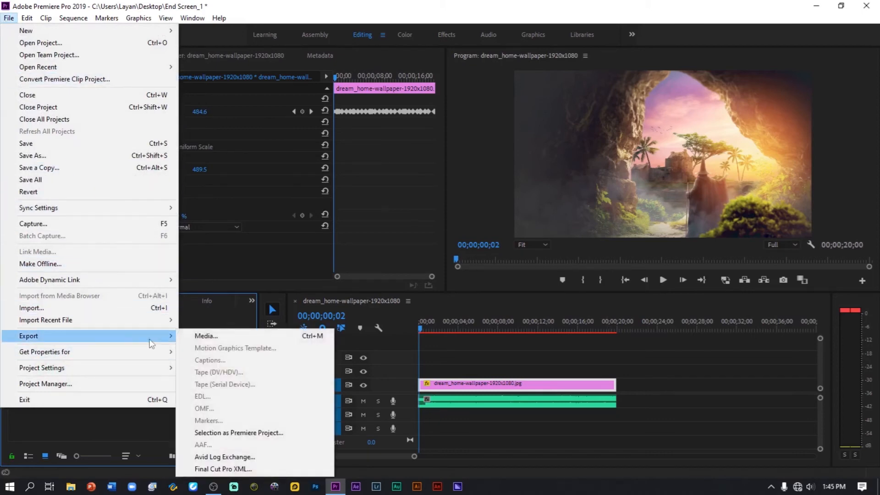
left_click(213, 335)
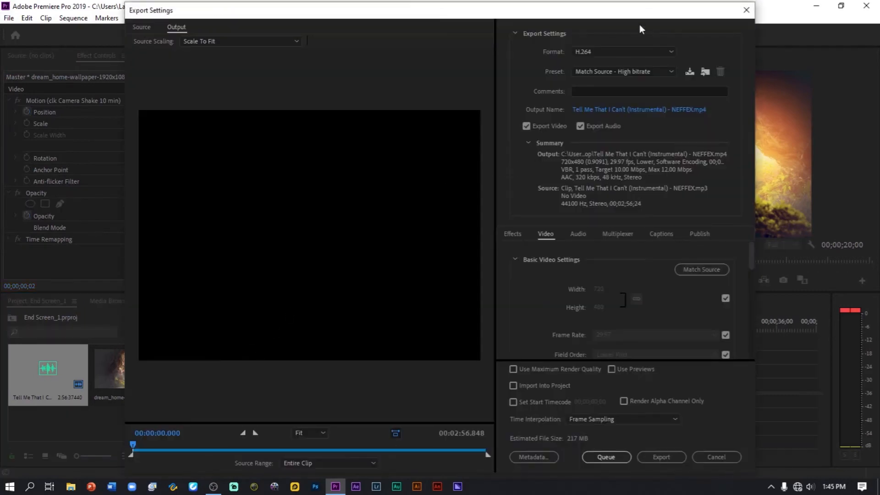
left_click(619, 73)
scroll(606, 461, "down", 2)
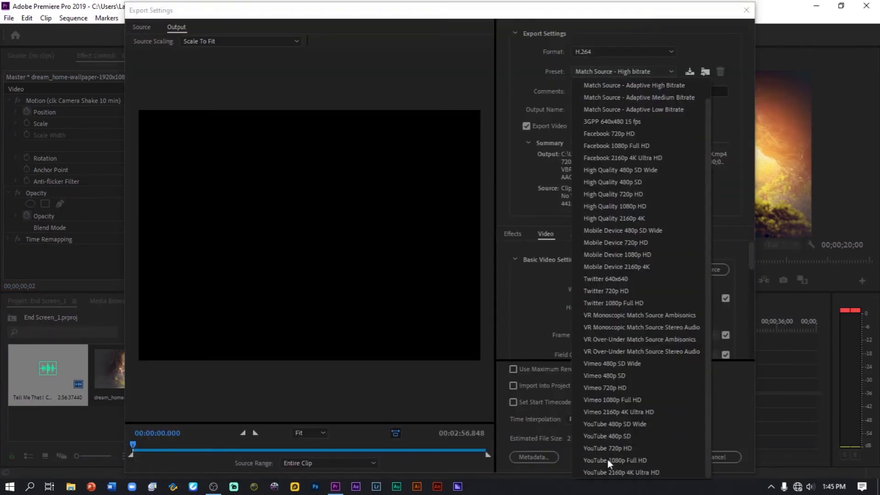
left_click(622, 455)
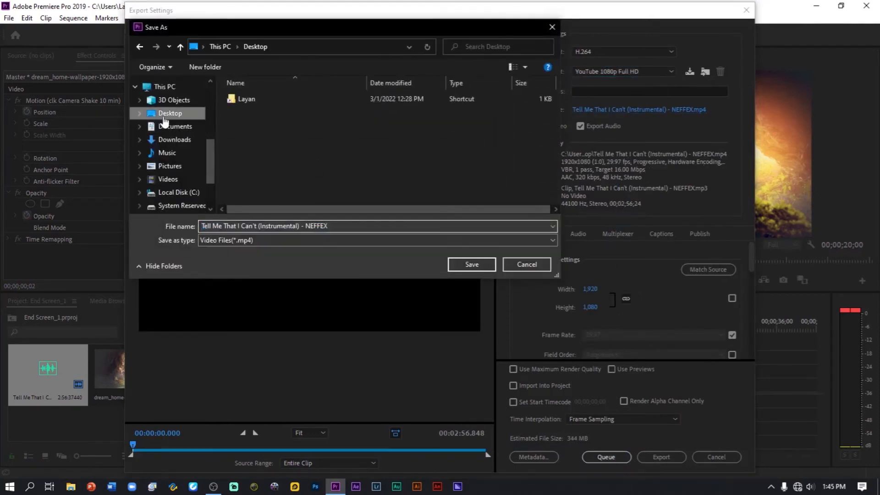
Step: Name the output file End Screen 1, save it to the Desktop, and export the video
type("E")
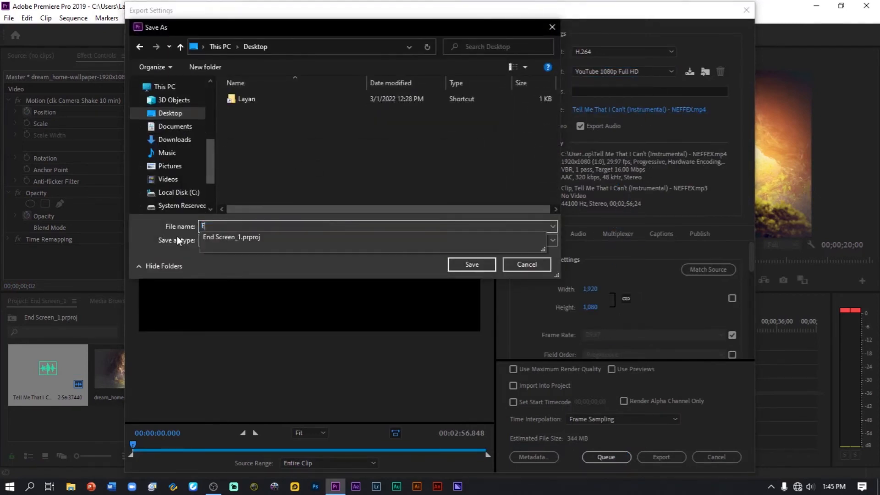
type("nd Screen 1")
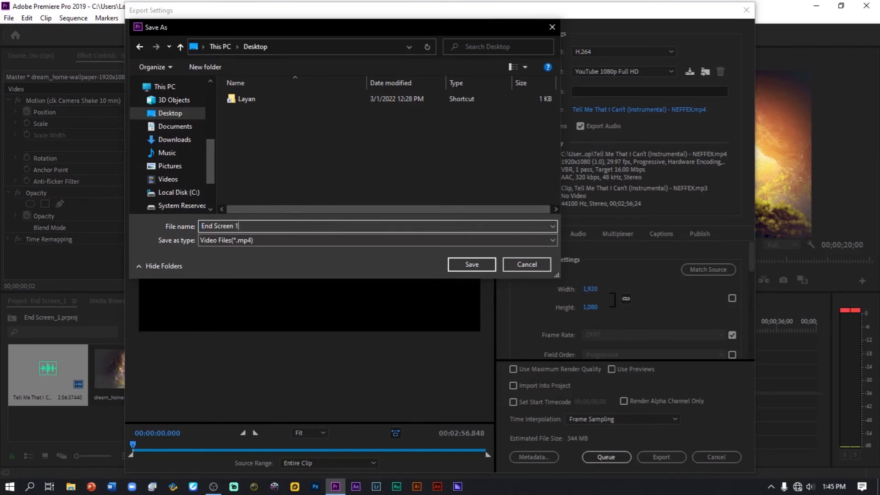
left_click(459, 265)
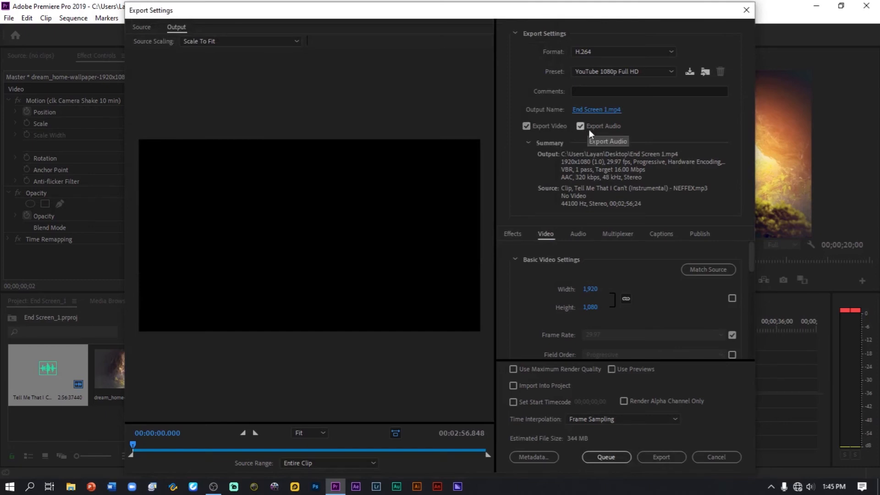
left_click(660, 456)
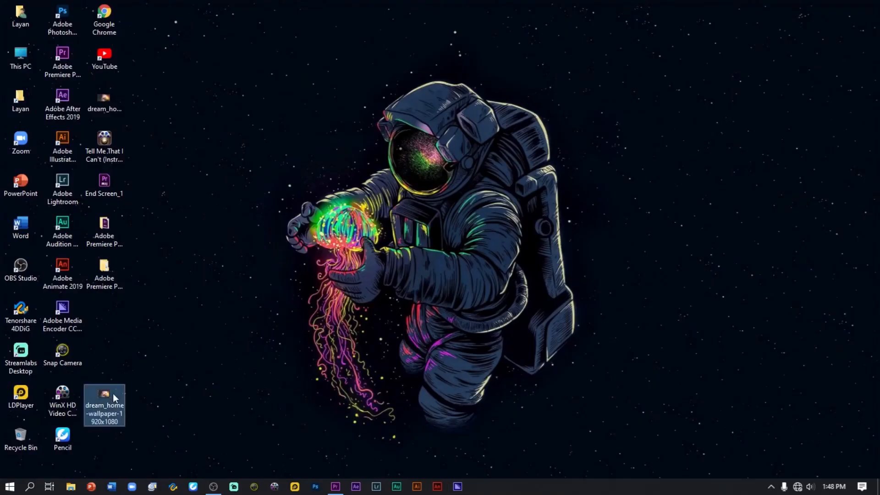
Step: Play the dream_home-wallpaper-1920x1080 video from the desktop in the media player to check it, and close the player
double_click(113, 393)
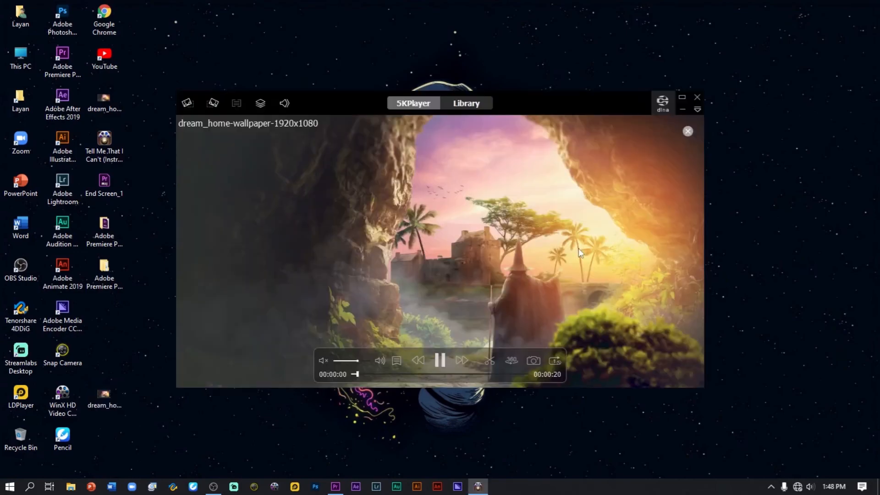
left_click(683, 98)
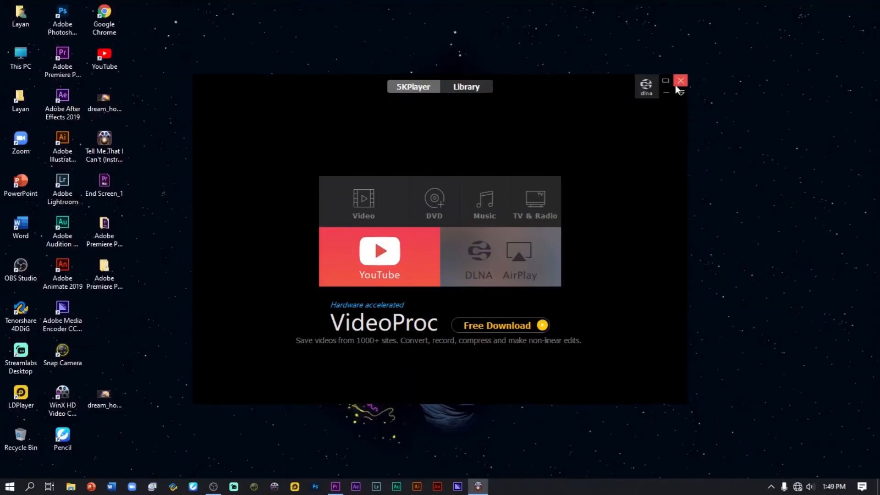
left_click(677, 84)
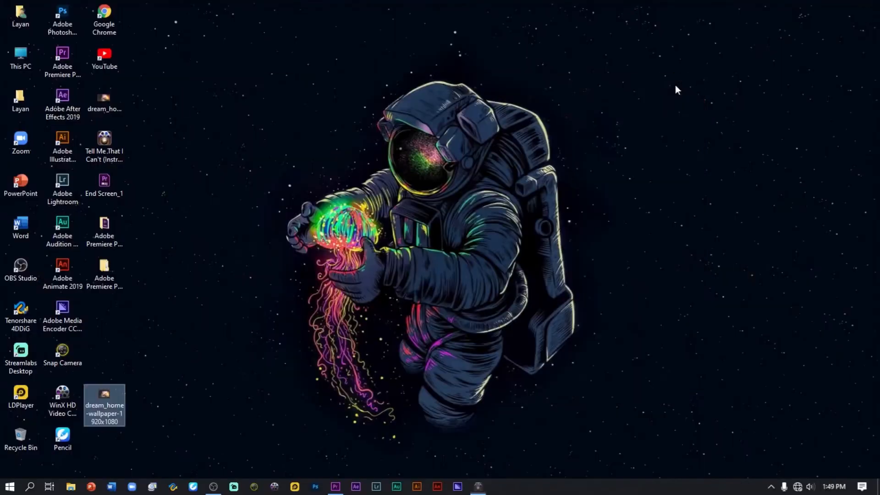